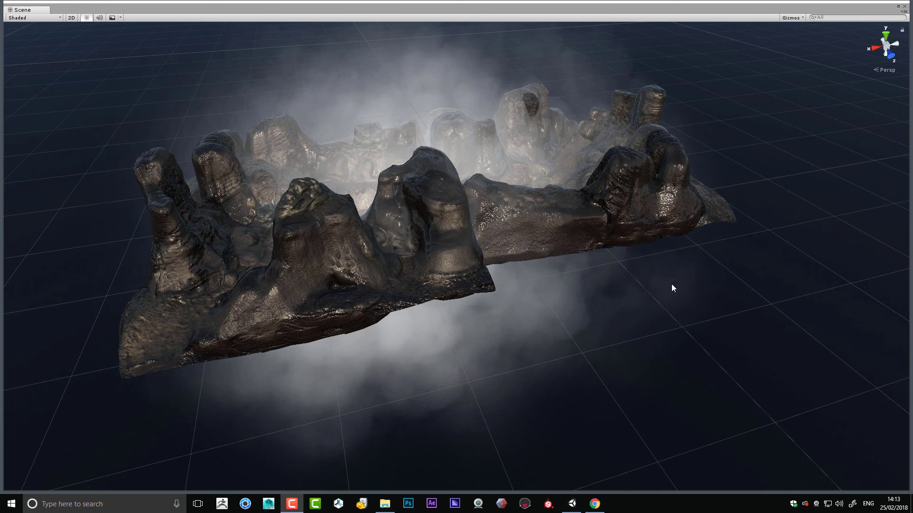
Orbit around the cliff, selecting a couple of rock pieces, then clear the selection.
{"action": "left_click_drag", "start_coordinate": [672, 281], "coordinate": [270, 249], "text": "alt"}
{"action": "left_click_drag", "start_coordinate": [625, 241], "coordinate": [759, 277], "text": "alt"}
{"action": "left_click", "coordinate": [577, 198]}
{"action": "left_click_drag", "start_coordinate": [650, 233], "coordinate": [377, 303], "text": "alt"}
{"action": "left_click_drag", "start_coordinate": [502, 342], "coordinate": [393, 326], "text": "alt"}
{"action": "left_click", "coordinate": [430, 333]}
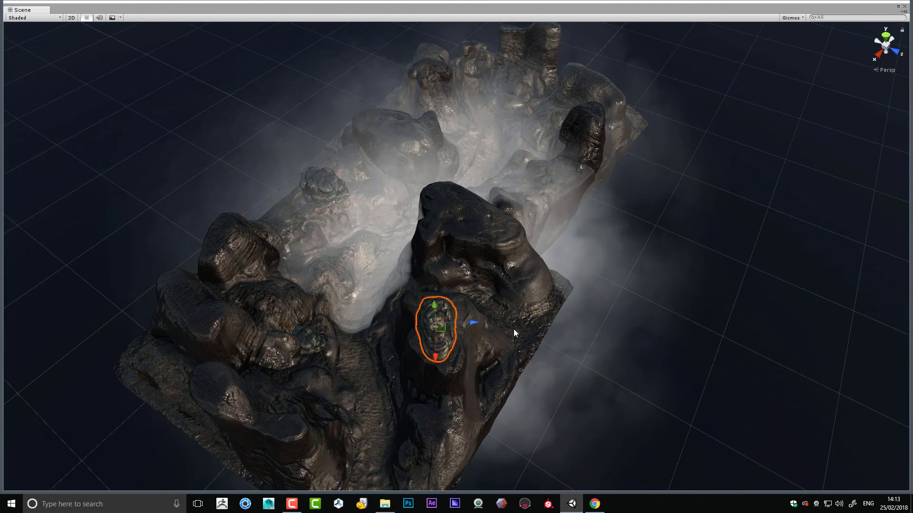
{"action": "left_click", "coordinate": [730, 272]}
Drop to a low side view, pan the model lower, then rise and zoom closer.
{"action": "left_click_drag", "start_coordinate": [589, 311], "coordinate": [440, 244], "text": "alt"}
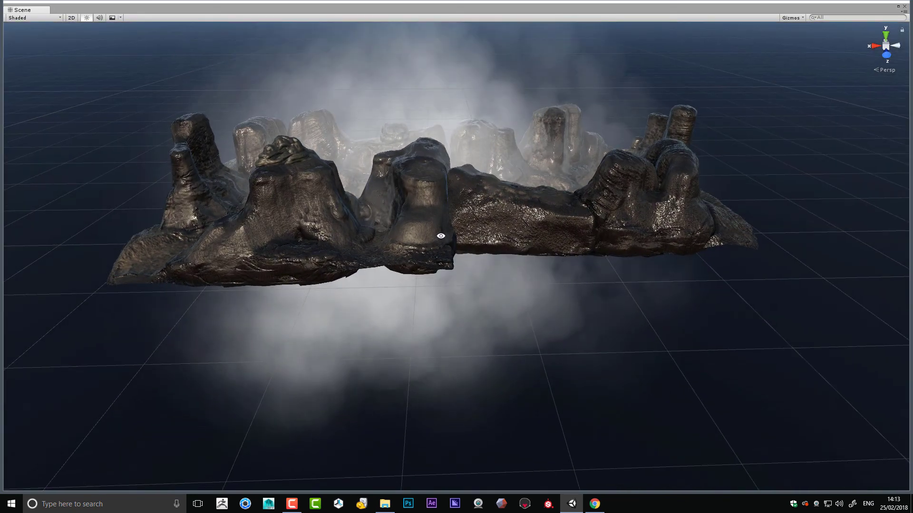
{"action": "middle_click_drag", "start_coordinate": [440, 238], "coordinate": [444, 301]}
{"action": "left_click_drag", "start_coordinate": [444, 301], "coordinate": [478, 315], "text": "alt"}
{"action": "scroll", "coordinate": [479, 315], "scroll_direction": "up", "scroll_amount": 5}
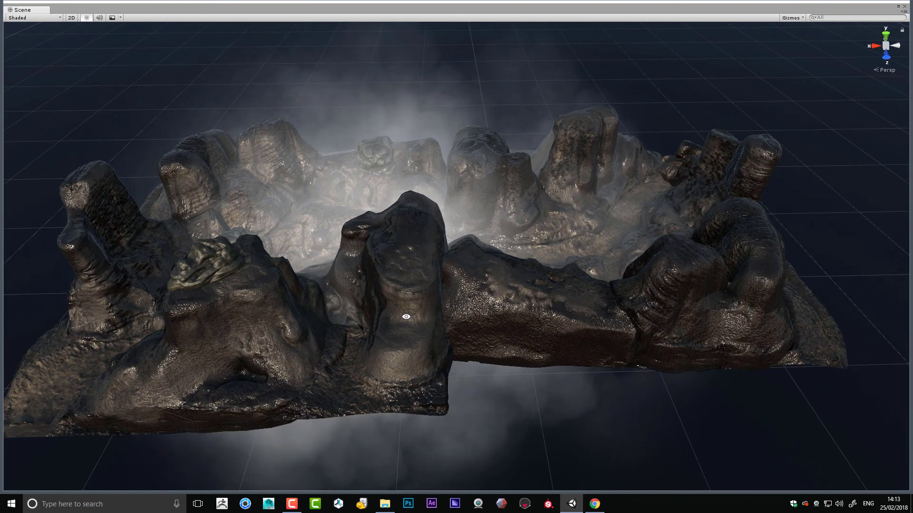
{"action": "middle_click_drag", "start_coordinate": [408, 318], "coordinate": [426, 294]}
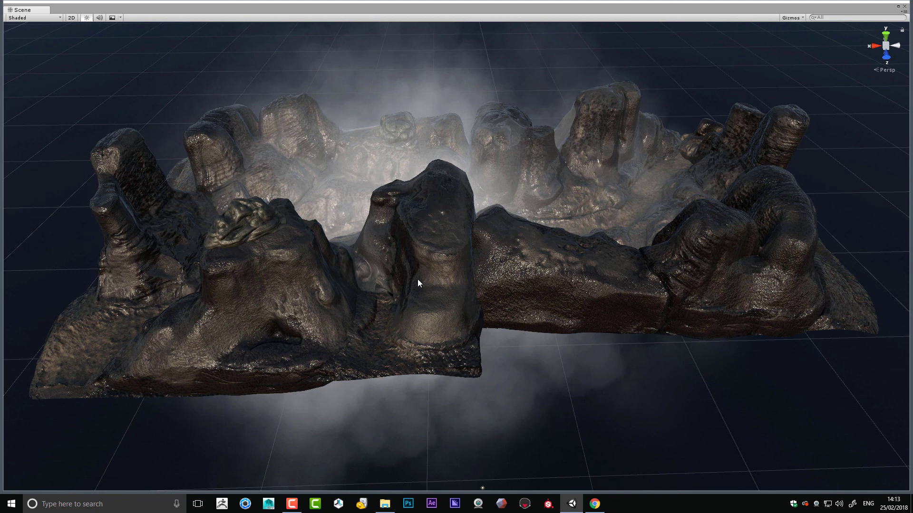
Orbit a quarter turn to a side-on view, then swing back to an elevated angle.
{"action": "left_click_drag", "start_coordinate": [417, 280], "coordinate": [636, 310], "text": "alt"}
{"action": "left_click_drag", "start_coordinate": [485, 345], "coordinate": [621, 338], "text": "alt"}
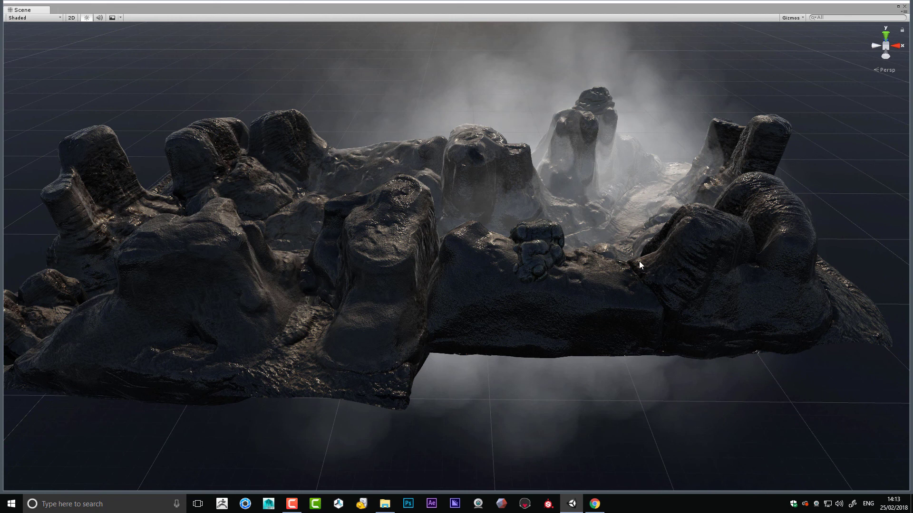
{"action": "left_click_drag", "start_coordinate": [326, 256], "coordinate": [347, 267], "text": "alt"}
{"action": "left_click_drag", "start_coordinate": [261, 294], "coordinate": [226, 300], "text": "alt"}
{"action": "left_click_drag", "start_coordinate": [386, 283], "coordinate": [437, 292], "text": "alt"}
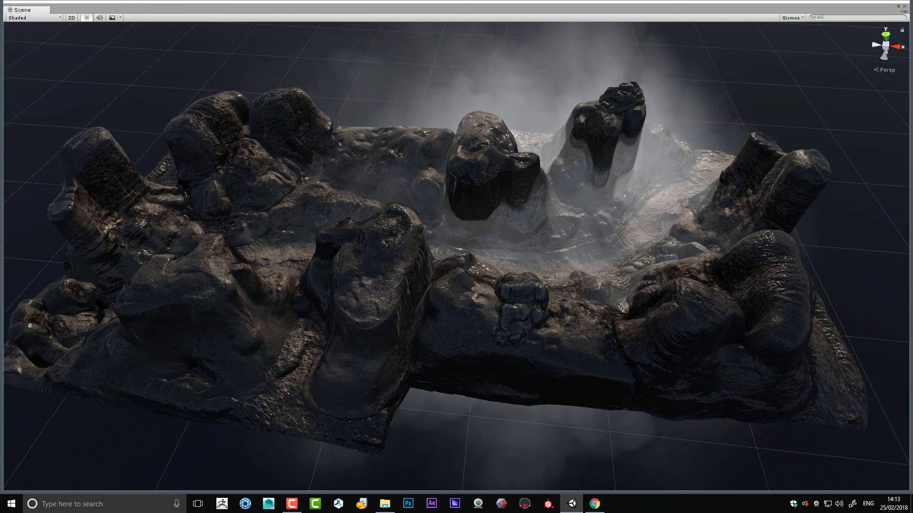
Play the fog Particle System's simulation and orbit the cliff as the mist spreads.
{"action": "left_click", "coordinate": [515, 291]}
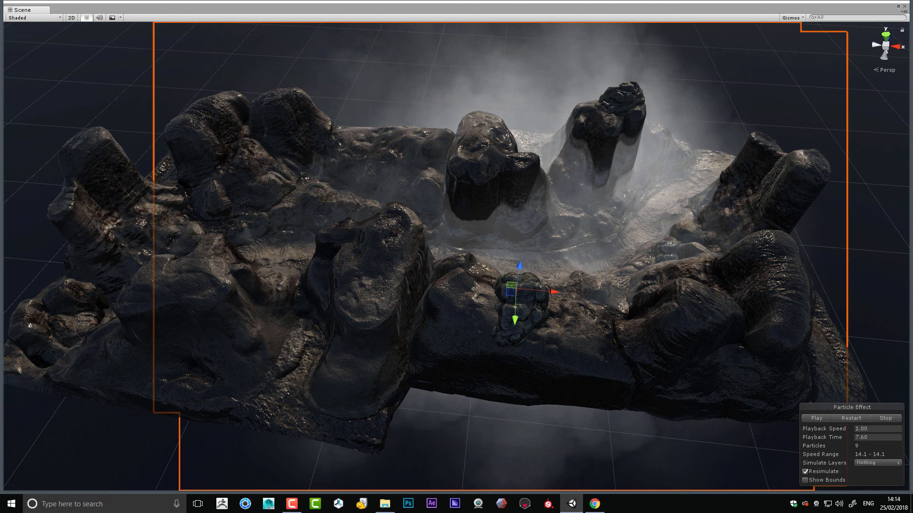
{"action": "left_click", "coordinate": [815, 418]}
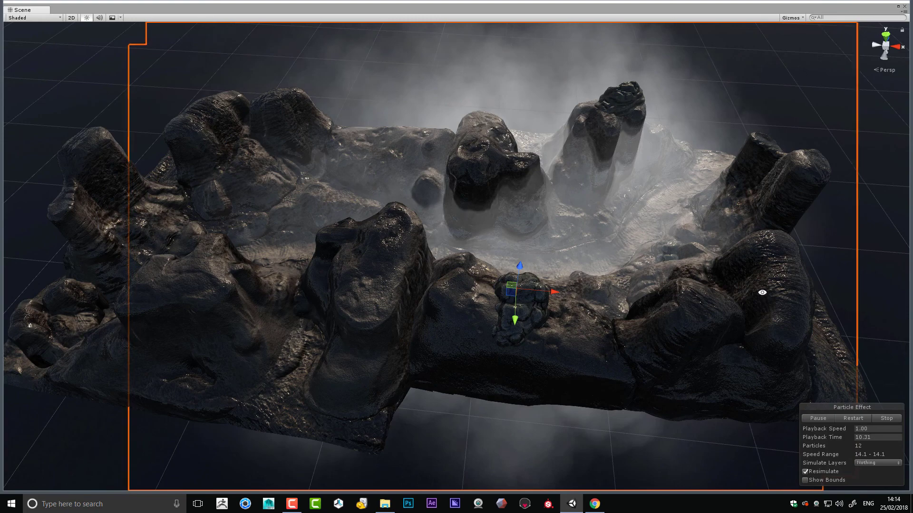
{"action": "left_click_drag", "start_coordinate": [760, 292], "coordinate": [234, 316], "text": "alt"}
{"action": "left_click_drag", "start_coordinate": [356, 292], "coordinate": [408, 281], "text": "alt"}
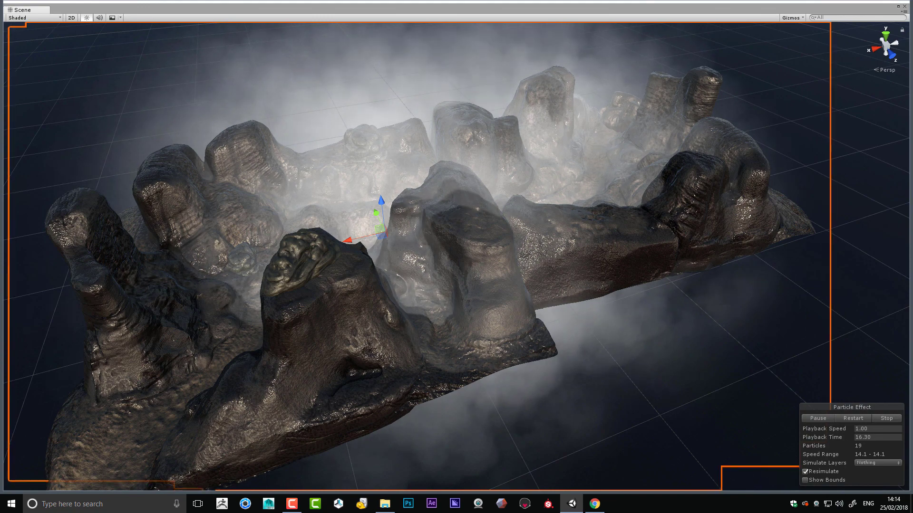
Enter Play mode, walk forward through the foggy canyon with W, then exit Play mode.
{"action": "left_click", "coordinate": [440, 28]}
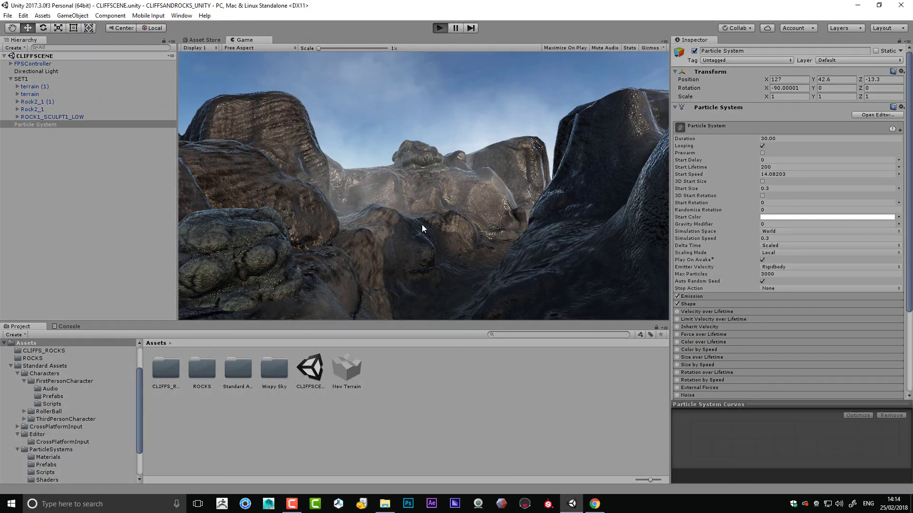
{"action": "key", "text": "w"}
{"action": "key", "text": "w"}
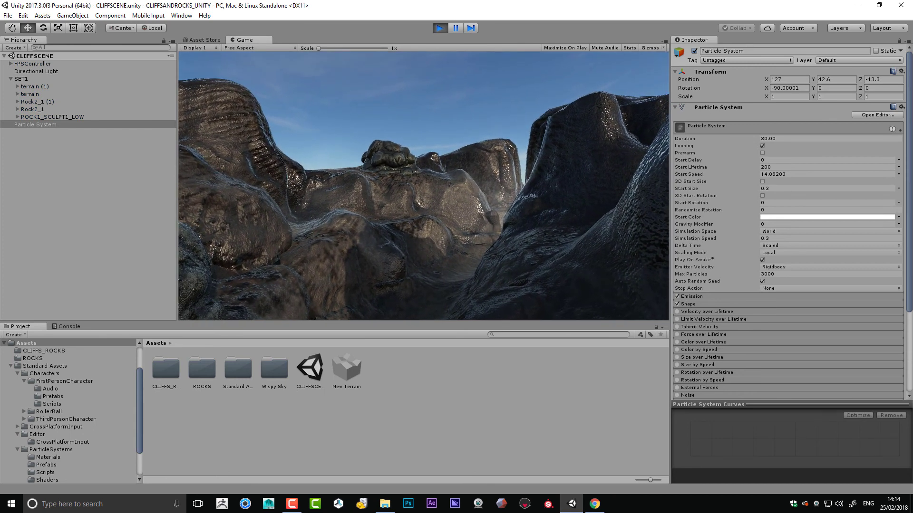
{"action": "key", "text": "w"}
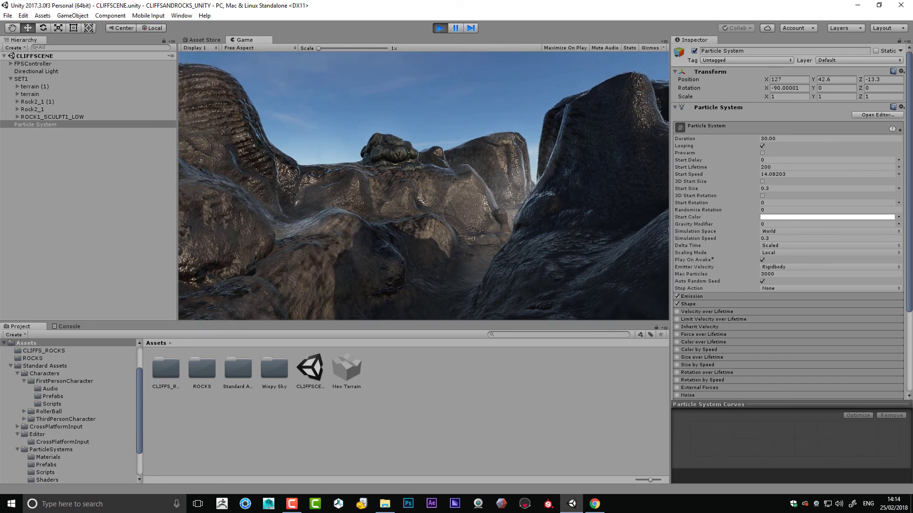
{"action": "key", "text": "w"}
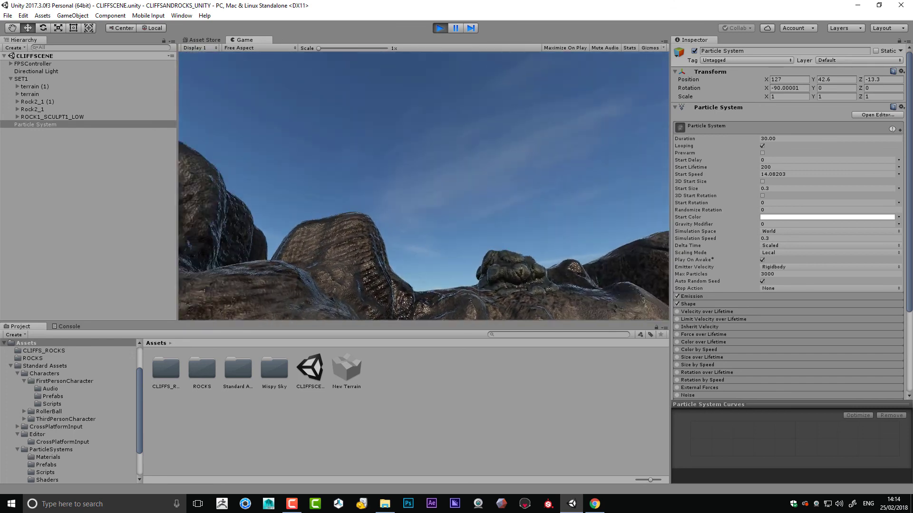
{"action": "key", "text": "w"}
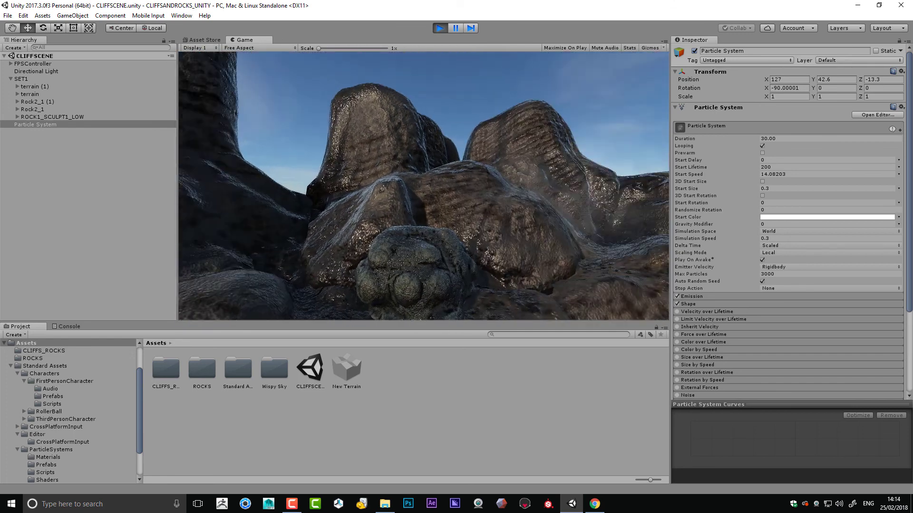
{"action": "key", "text": "w"}
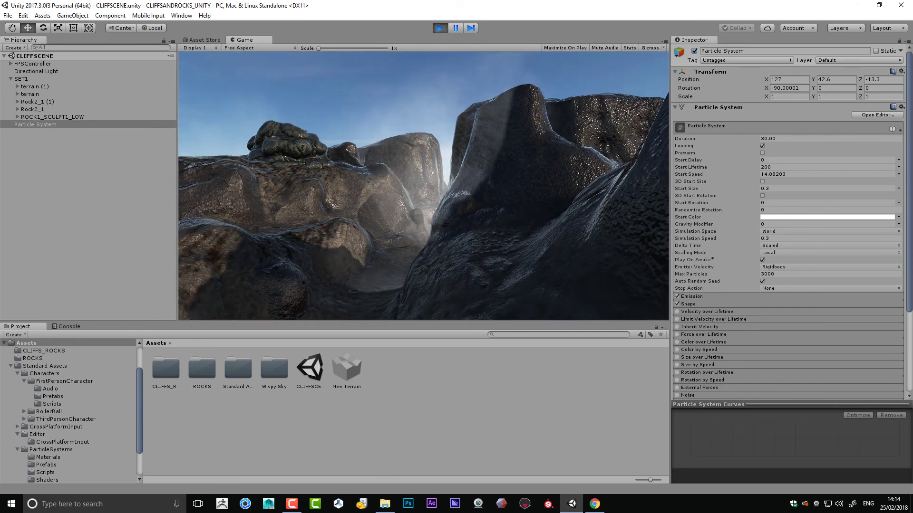
{"action": "key", "text": "Escape"}
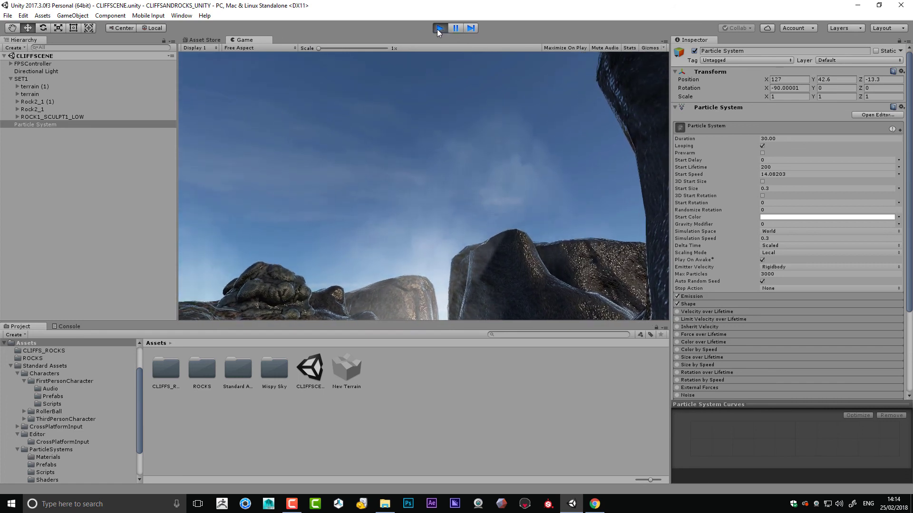
{"action": "left_click", "coordinate": [440, 27]}
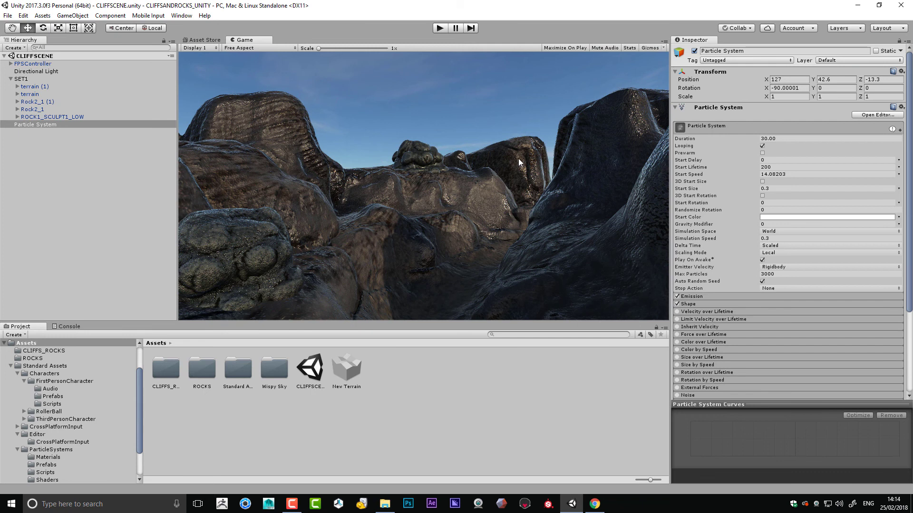
{"action": "key", "text": "alt"}
Switch away from Unity to the browser with Alt+Tab.
{"action": "key", "text": "alt+Tab"}
Show the Scene view full-screen and circle around the rocks to a front view.
{"action": "key", "text": "ctrl+1"}
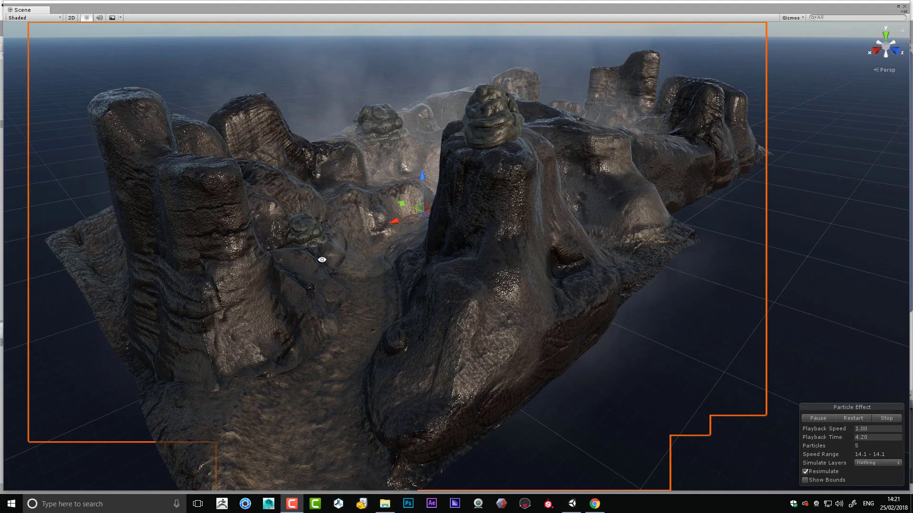
{"action": "left_click_drag", "start_coordinate": [350, 264], "coordinate": [696, 286], "text": "alt"}
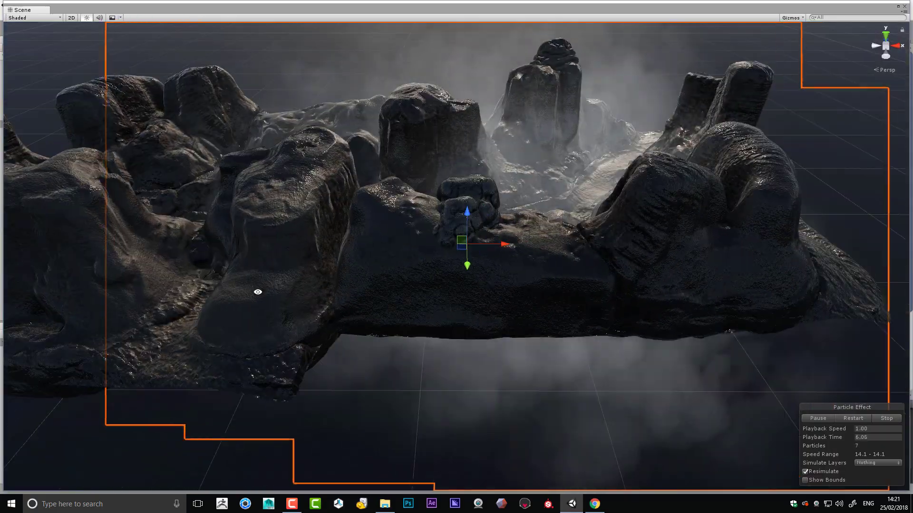
{"action": "left_click_drag", "start_coordinate": [256, 295], "coordinate": [786, 255], "text": "alt"}
{"action": "left_click_drag", "start_coordinate": [347, 295], "coordinate": [297, 330], "text": "alt"}
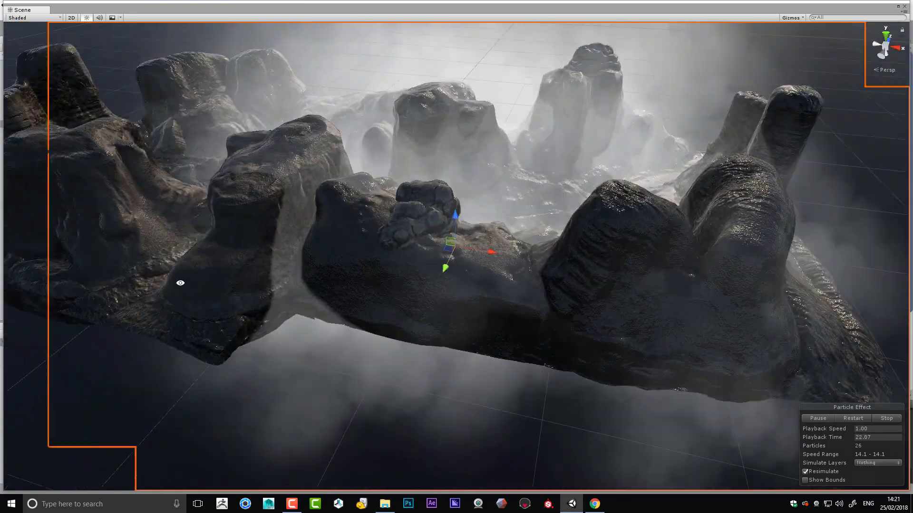
{"action": "left_click_drag", "start_coordinate": [180, 283], "coordinate": [173, 279], "text": "alt"}
{"action": "left_click_drag", "start_coordinate": [581, 318], "coordinate": [318, 313], "text": "alt"}
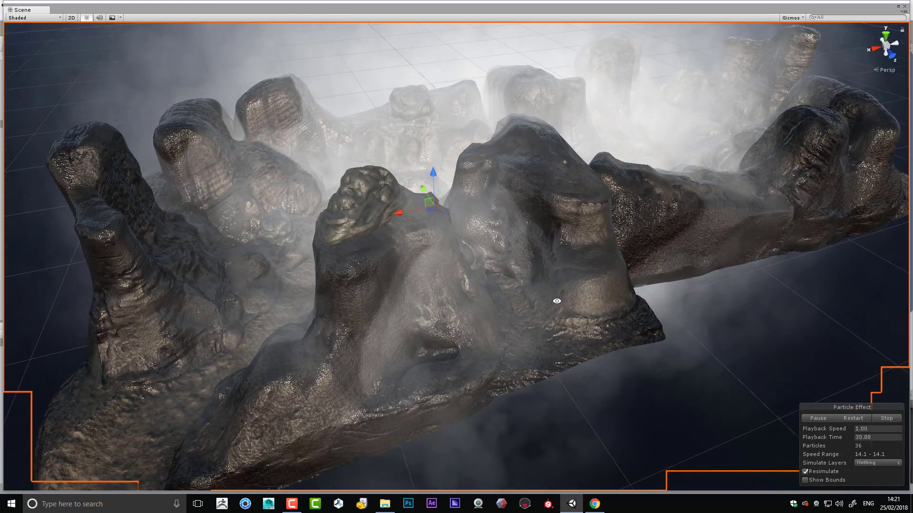
Orbit to several new angles on the cliffs, ending on a low canyon view.
{"action": "left_click_drag", "start_coordinate": [576, 301], "coordinate": [539, 312], "text": "alt"}
{"action": "left_click_drag", "start_coordinate": [273, 285], "coordinate": [413, 262], "text": "alt"}
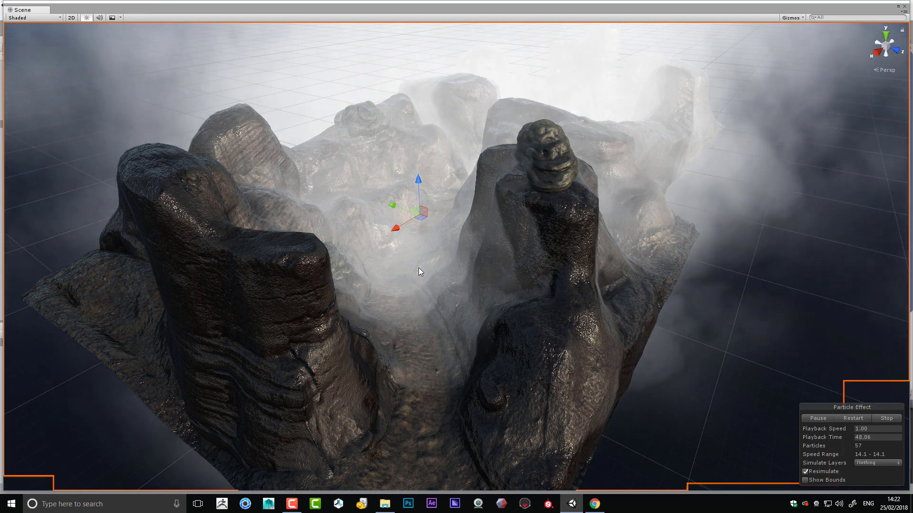
{"action": "left_click_drag", "start_coordinate": [418, 179], "coordinate": [416, 143]}
{"action": "left_click_drag", "start_coordinate": [323, 243], "coordinate": [652, 248], "text": "alt"}
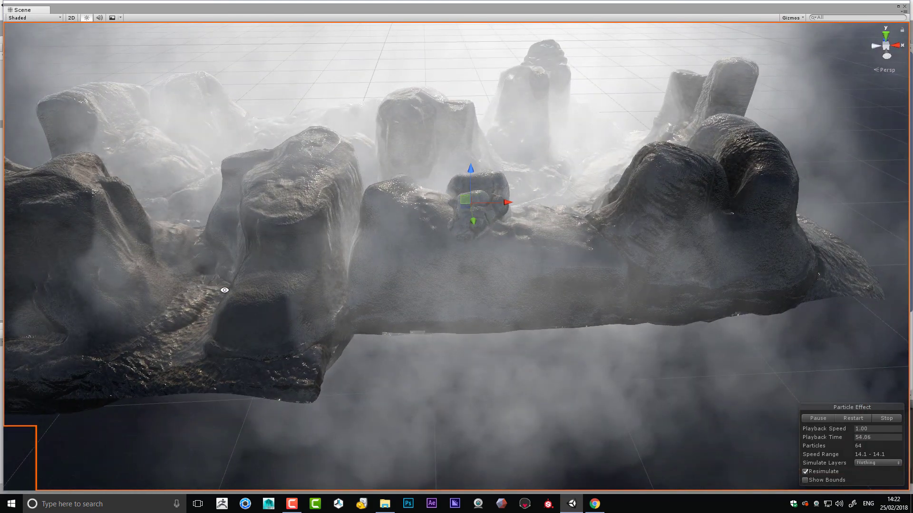
{"action": "left_click_drag", "start_coordinate": [243, 291], "coordinate": [423, 275], "text": "alt"}
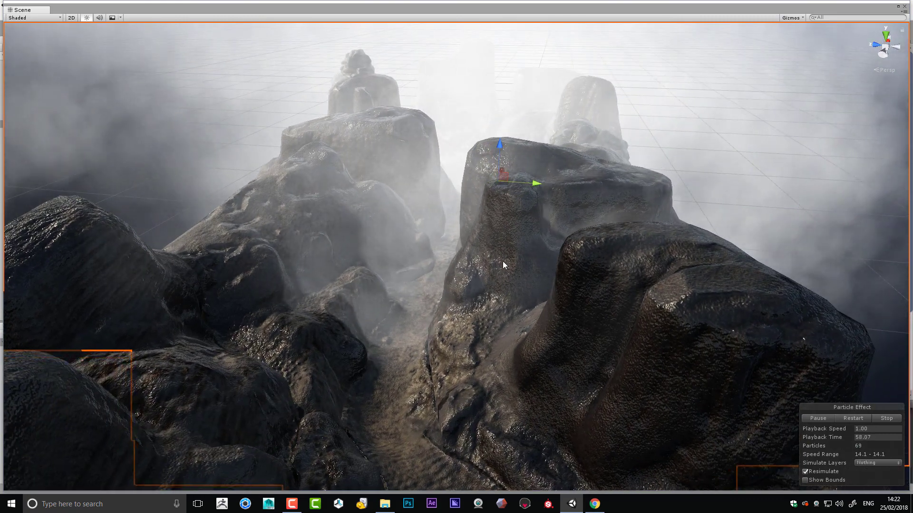
Pull out to a wide, higher side view, then orbit lower to show the whole ridge.
{"action": "scroll", "coordinate": [504, 269], "scroll_direction": "down", "scroll_amount": 5}
{"action": "scroll", "coordinate": [481, 213], "scroll_direction": "up", "scroll_amount": 6}
{"action": "middle_click_drag", "start_coordinate": [491, 218], "coordinate": [498, 348]}
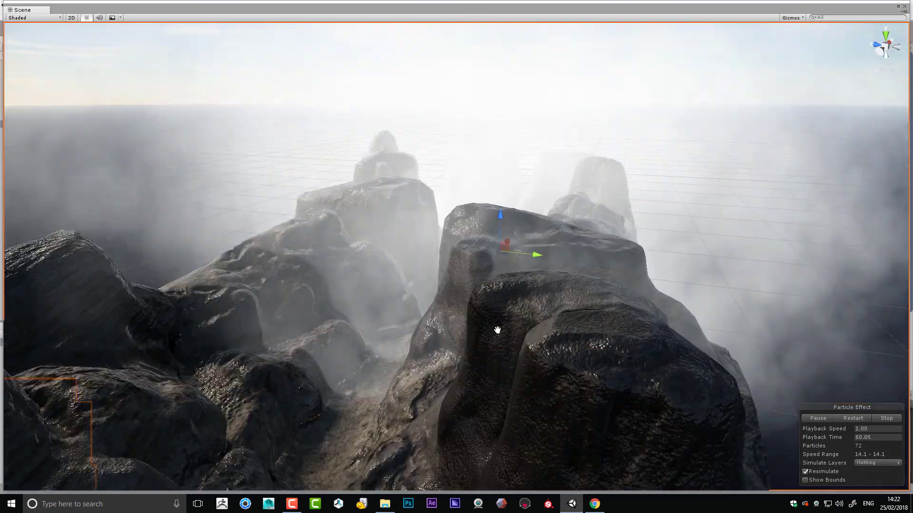
{"action": "left_click_drag", "start_coordinate": [498, 347], "coordinate": [634, 343], "text": "alt"}
{"action": "scroll", "coordinate": [628, 340], "scroll_direction": "up", "scroll_amount": 5}
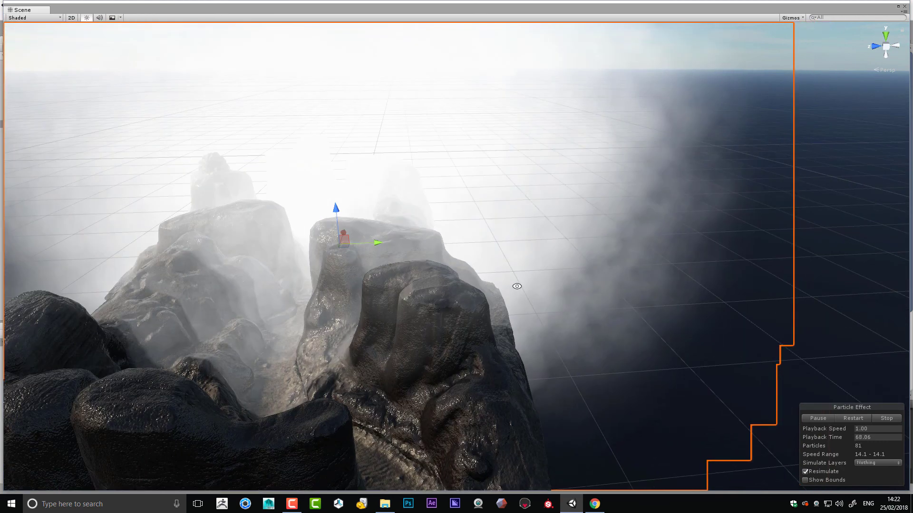
{"action": "left_click_drag", "start_coordinate": [517, 286], "coordinate": [375, 301], "text": "alt"}
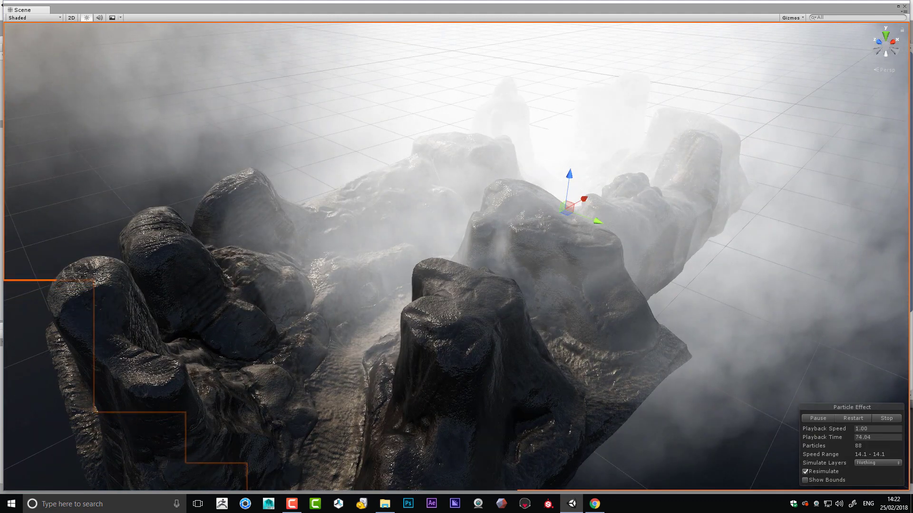